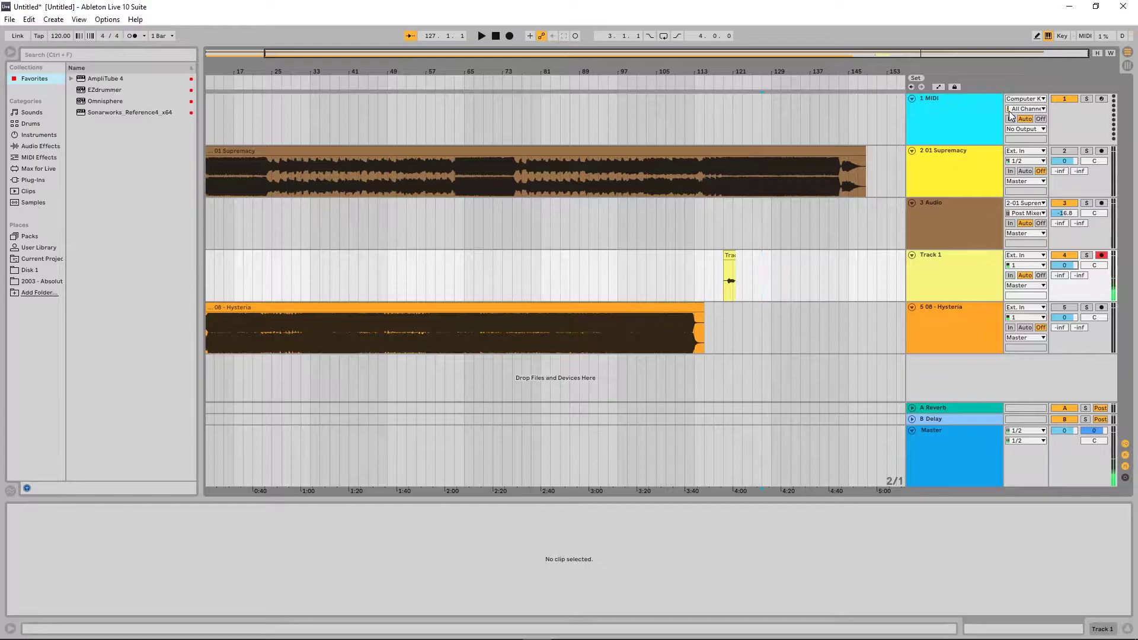
Load Omnisphere from the Steinberg VST plug-ins onto the first MIDI track and arm only that track for recording.
left_click(1102, 99)
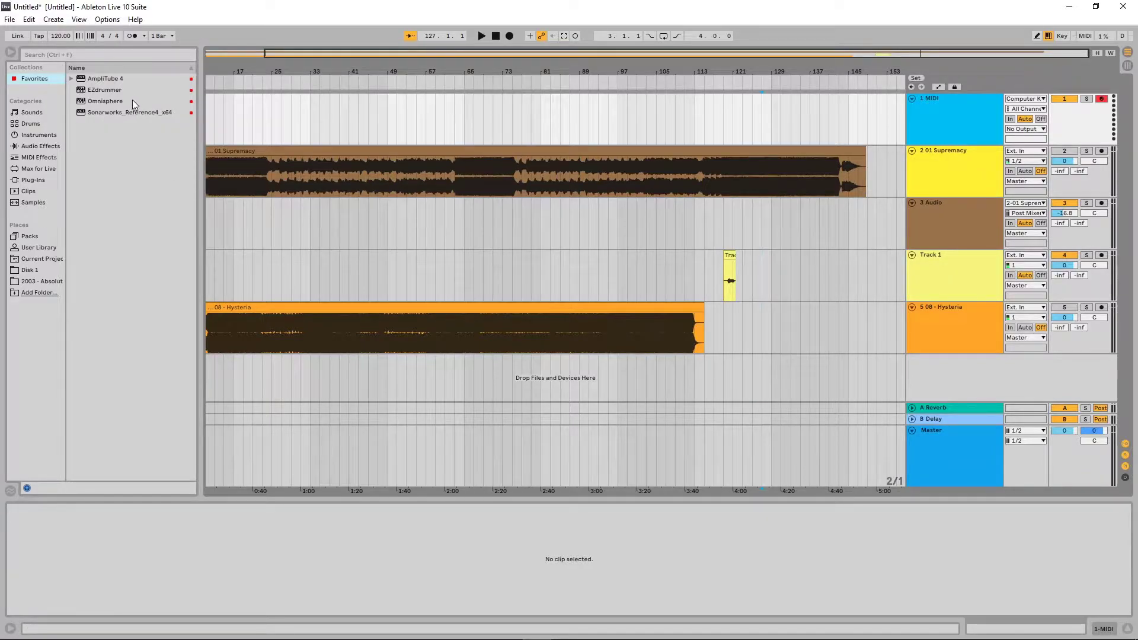
left_click(116, 102)
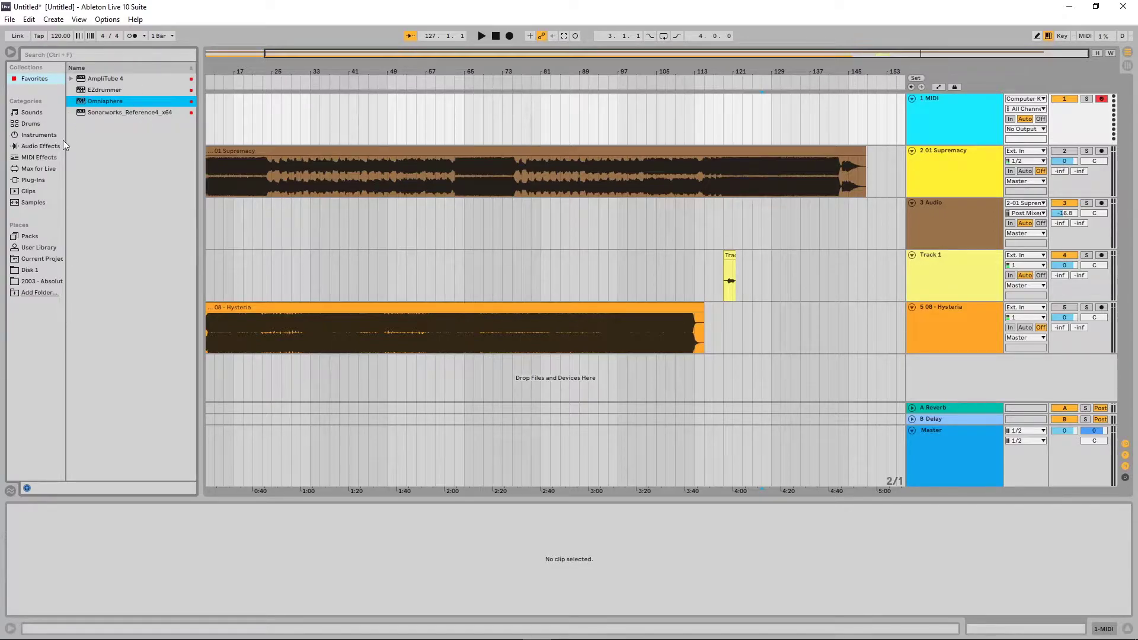
left_click(41, 100)
left_click(34, 179)
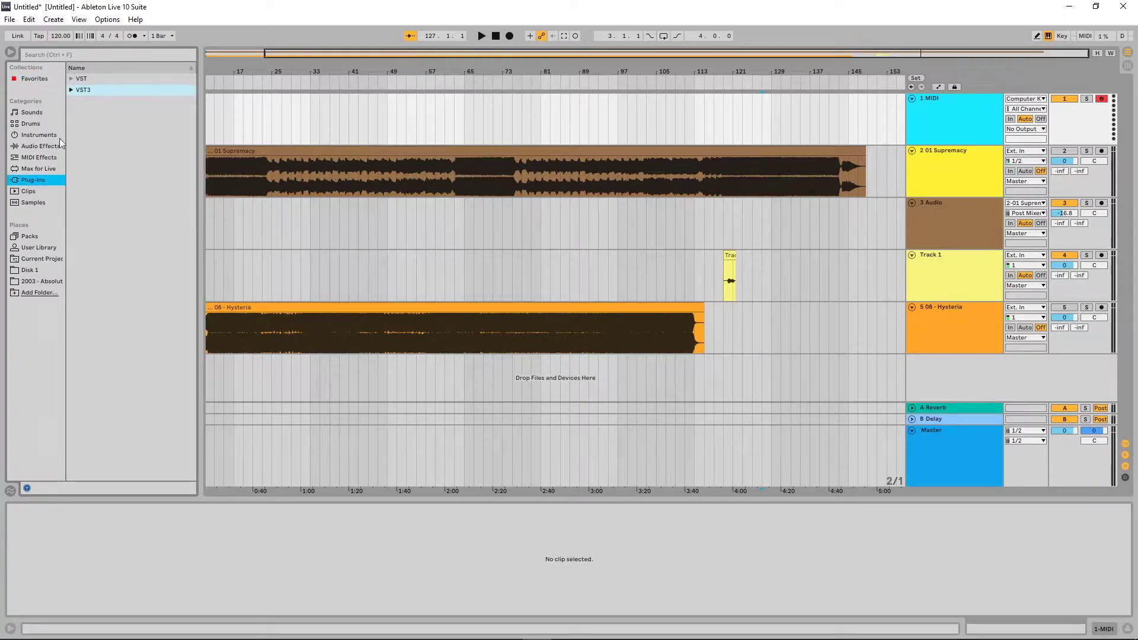
left_click(72, 79)
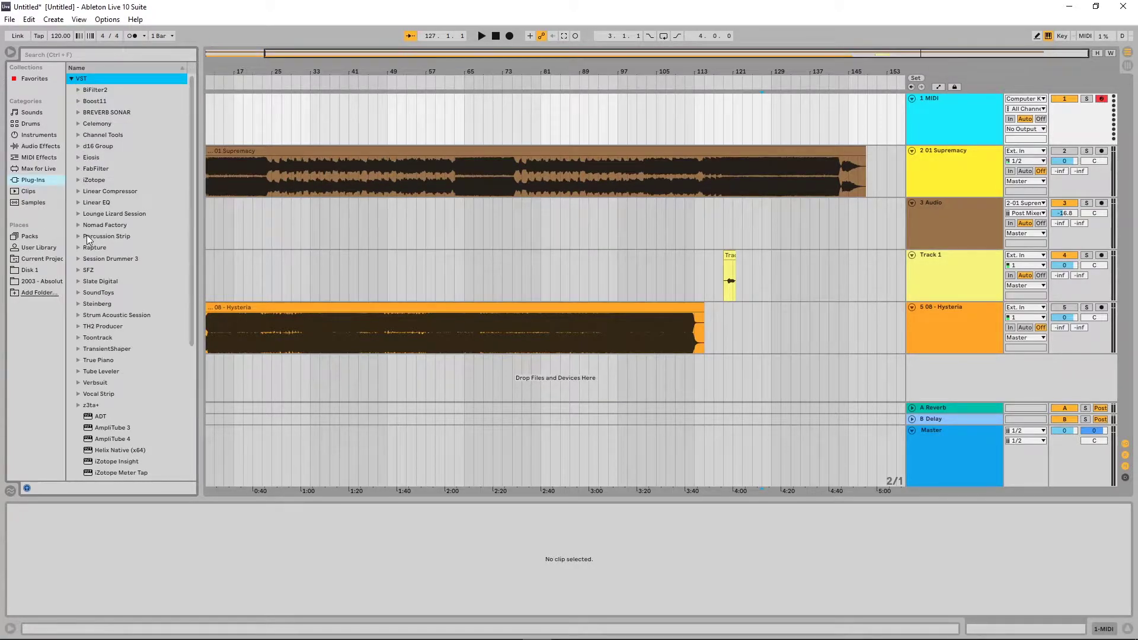
left_click(78, 303)
left_click(87, 317)
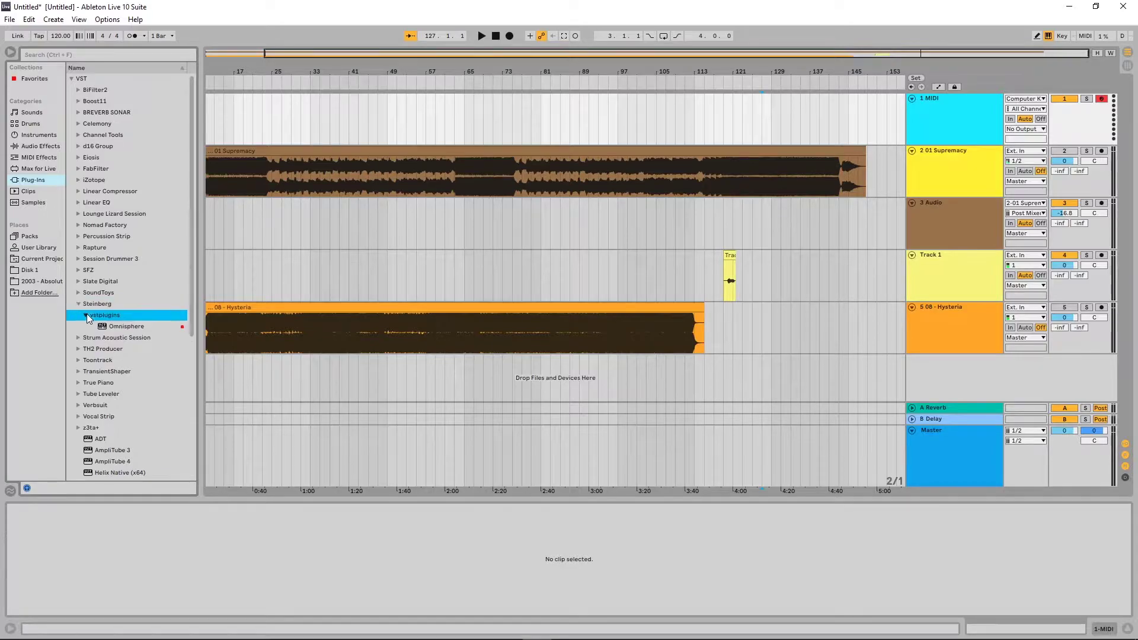
left_click_drag(115, 327, 406, 118)
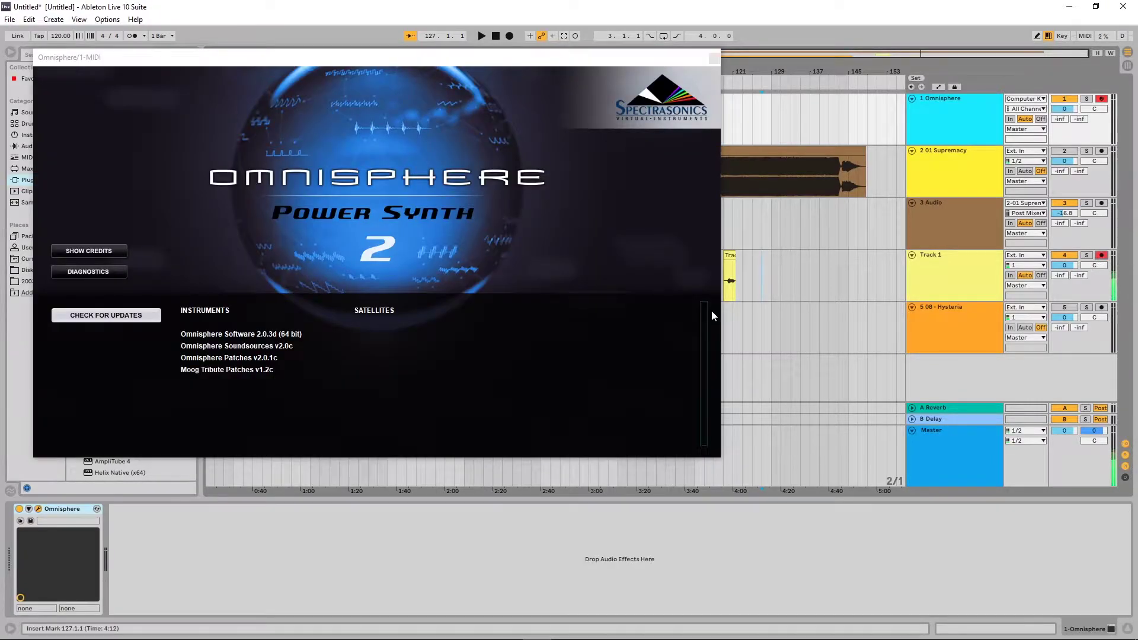
left_click(344, 240)
left_click_drag(351, 62, 569, 141)
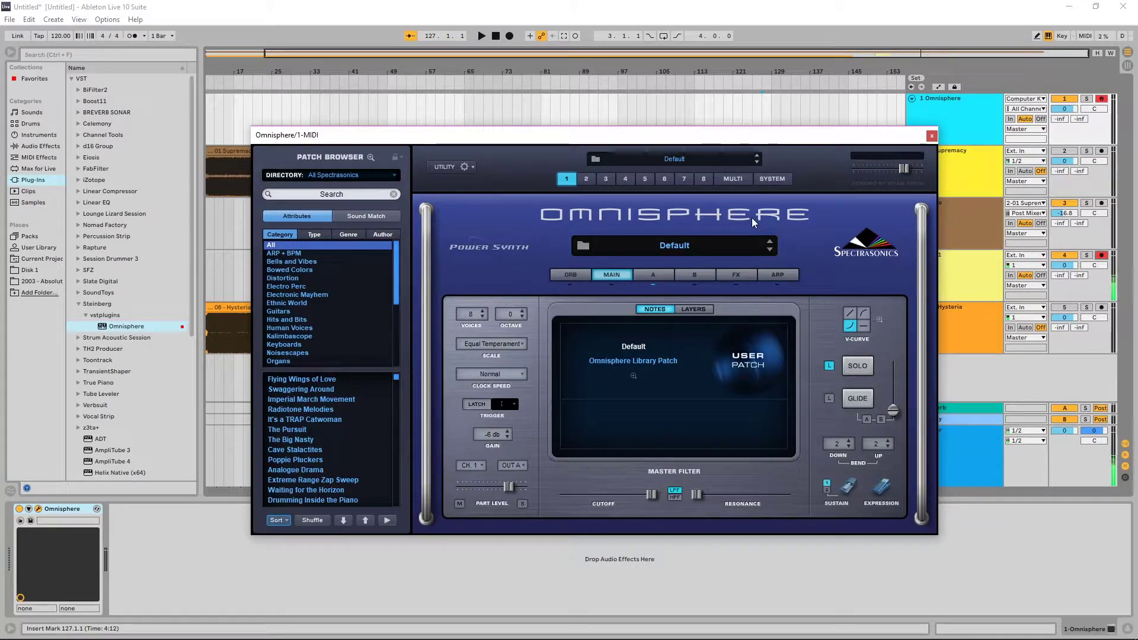
left_click(1100, 99)
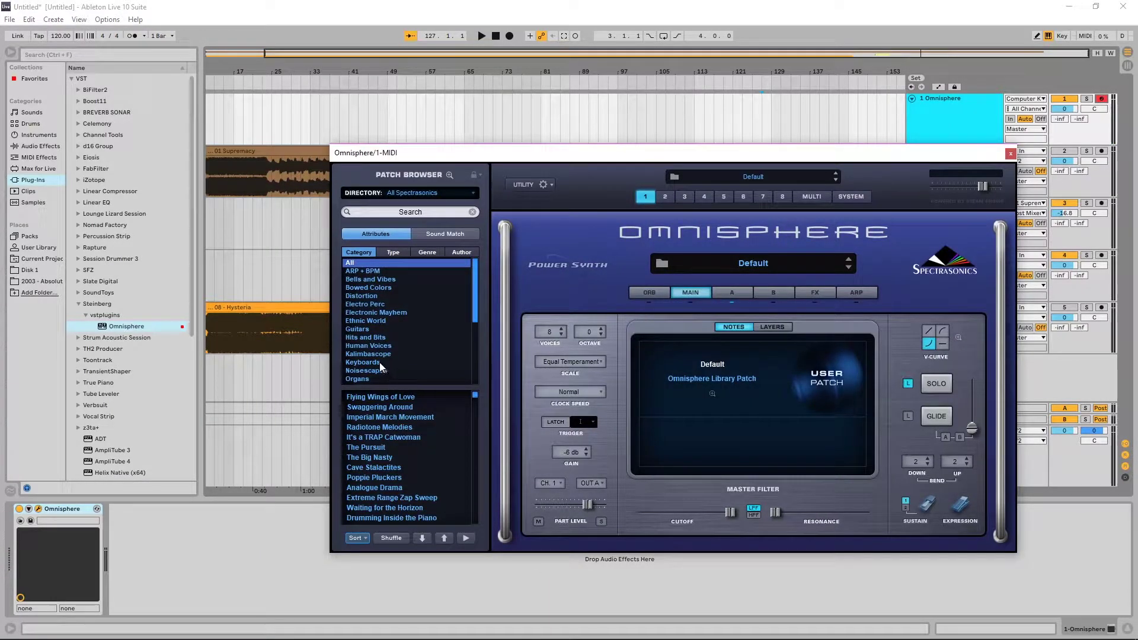
Load the Elegant Picking patch from Omnisphere's Guitars category.
left_click(383, 330)
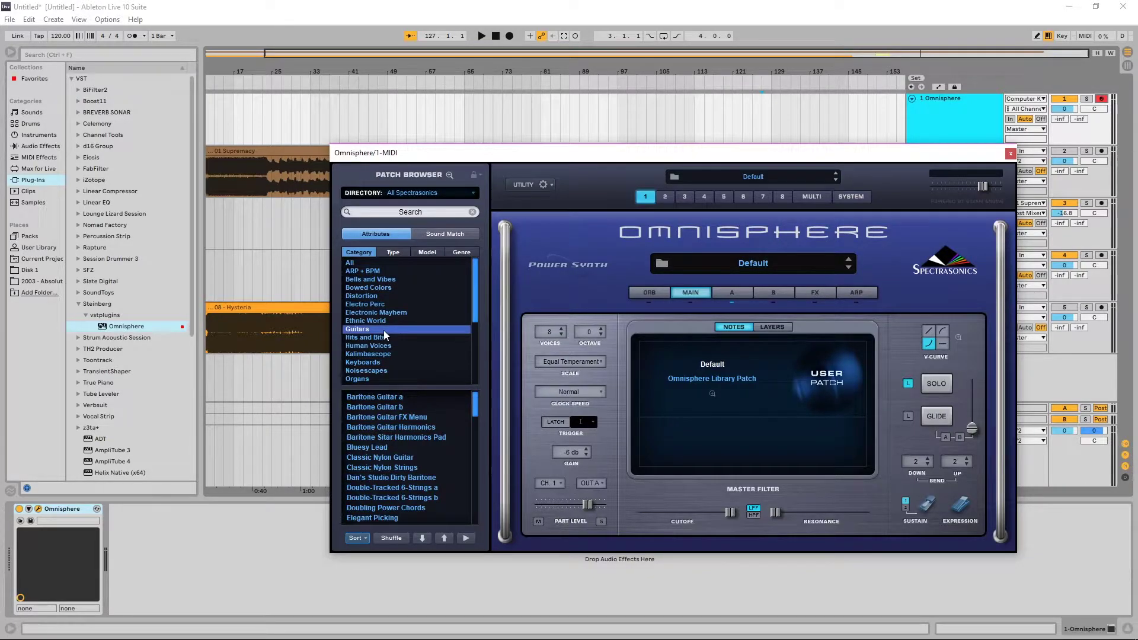
scroll(385, 500, "down", 2)
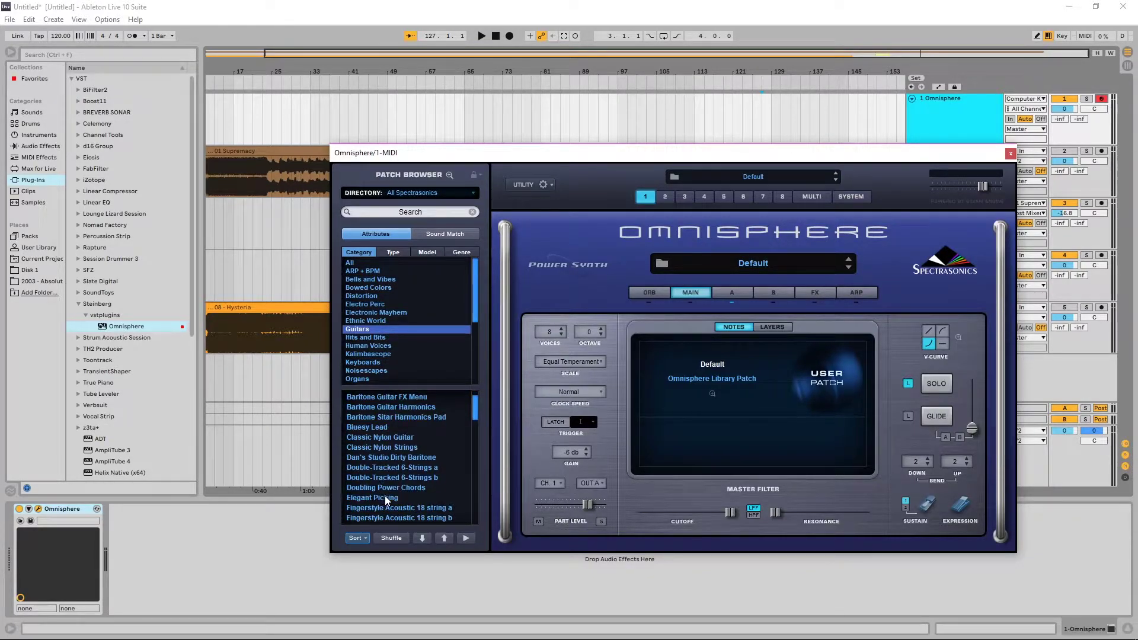
left_click(388, 498)
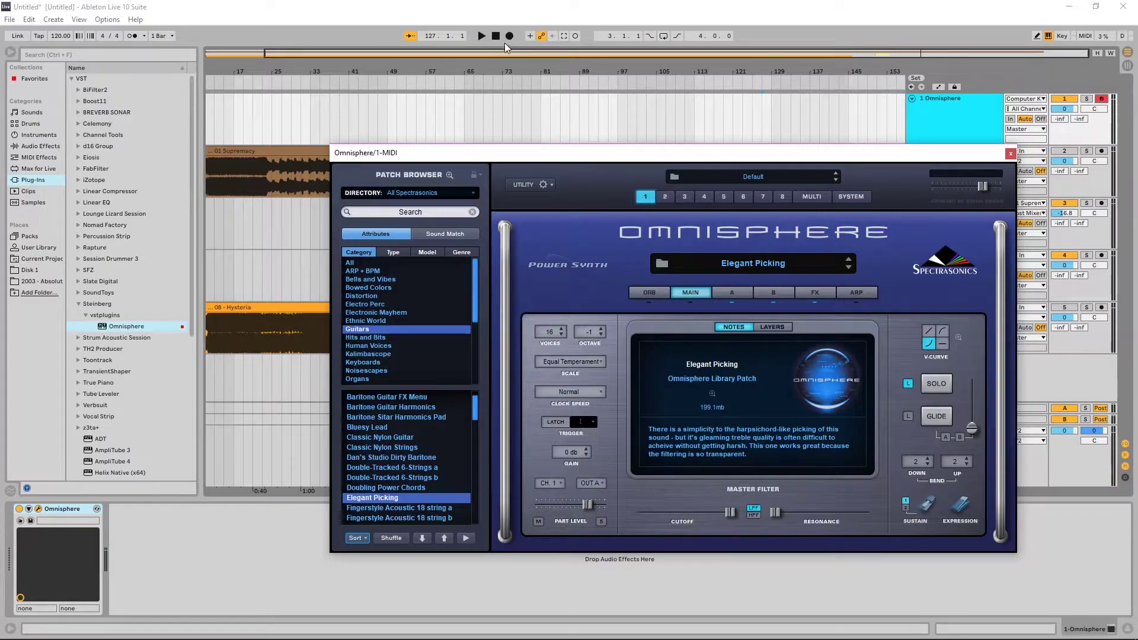
Record a MIDI clip about five bars long on the Omnisphere track from bar 49 and play it back.
left_click(391, 130)
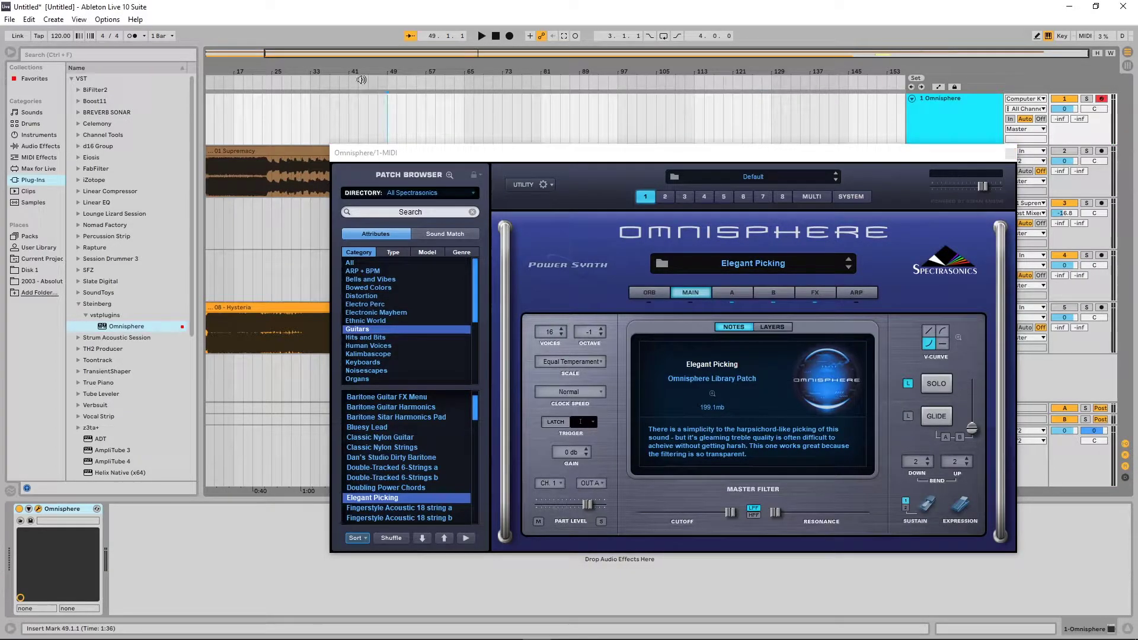
left_click(510, 36)
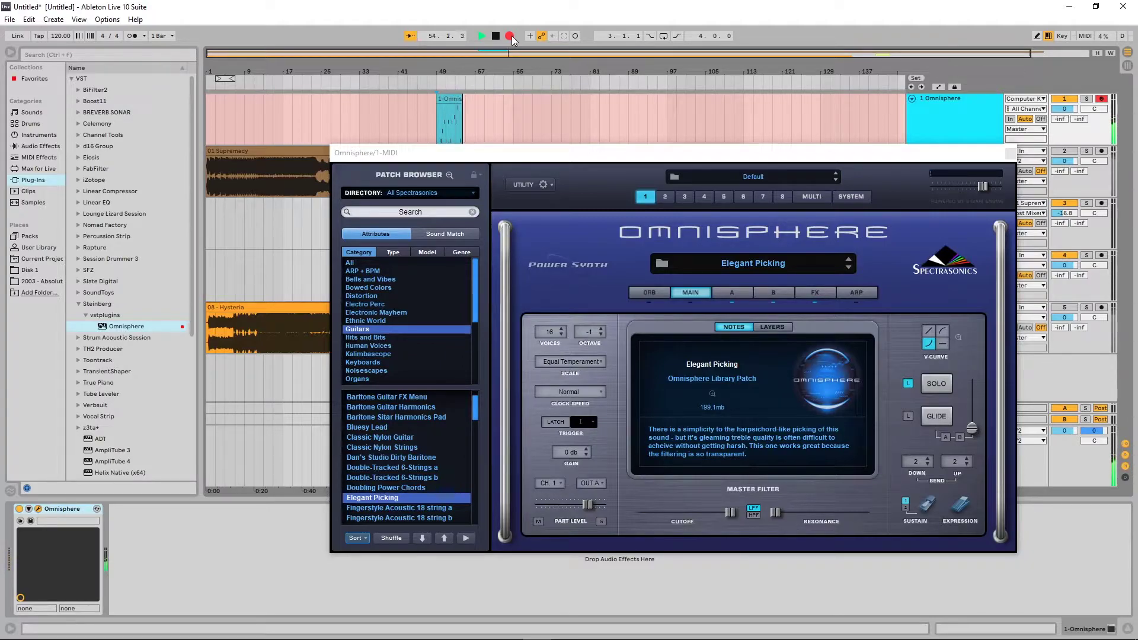
key("space")
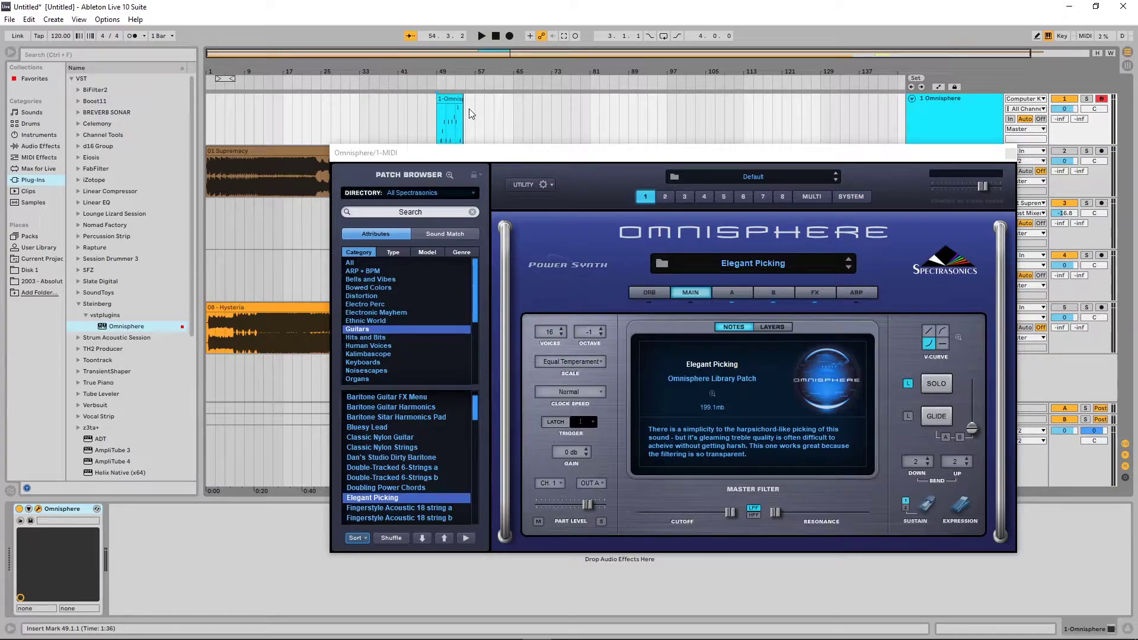
key("space")
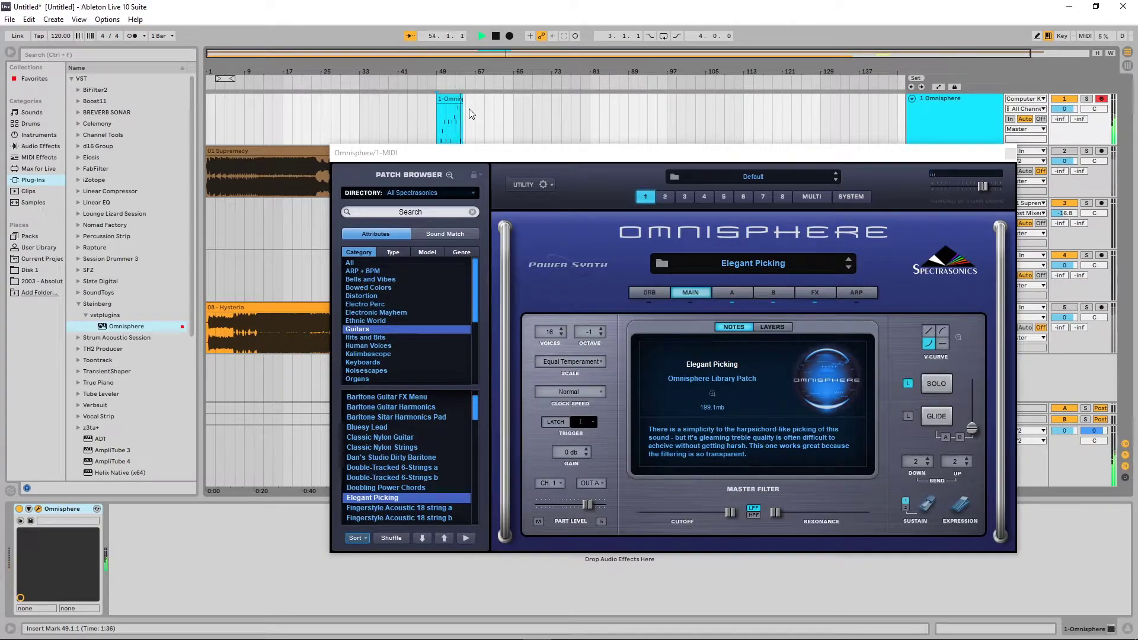
key("space")
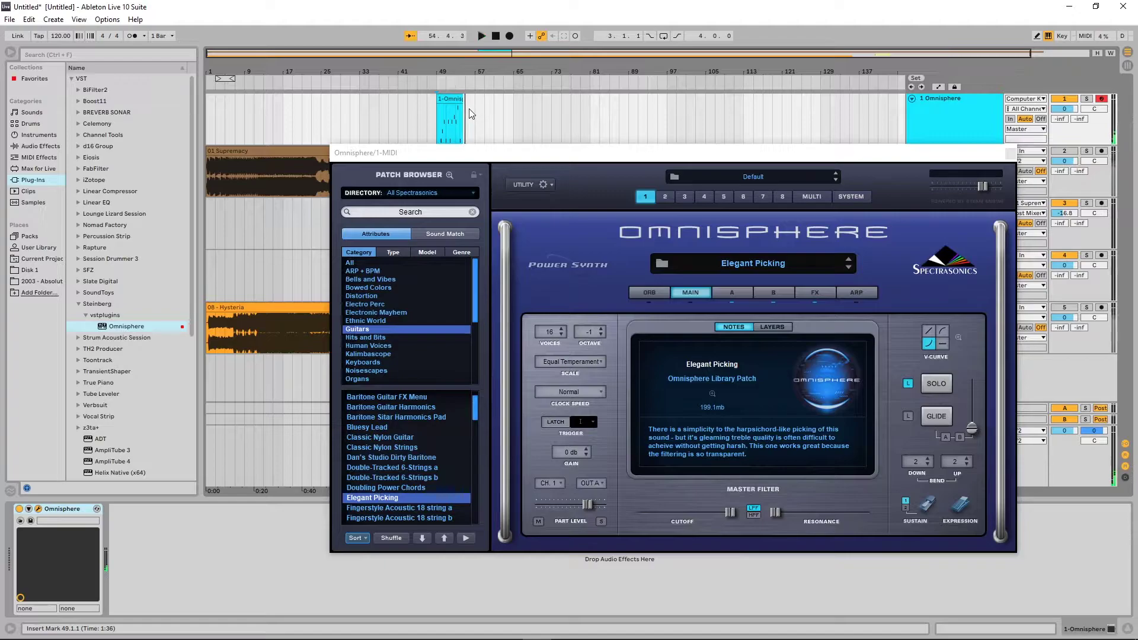
Try the Omnisphere track at -2.3 dB volume and 4L pan, and undo both mixer changes.
left_click_drag(1060, 109, 1089, 114)
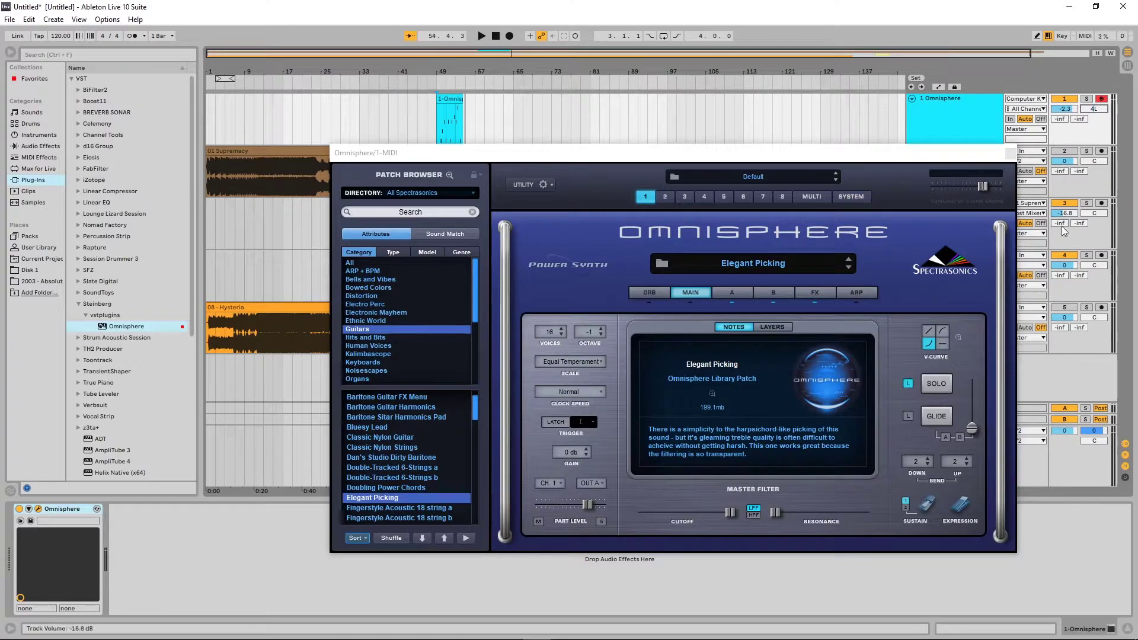
left_click_drag(904, 151, 775, 141)
left_click(1095, 111)
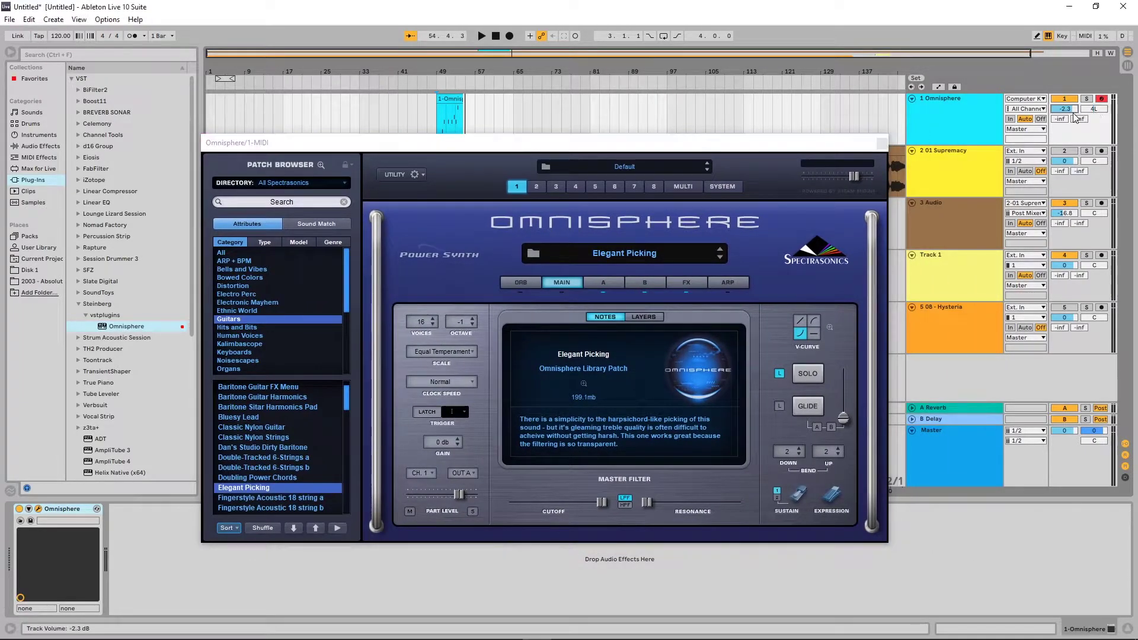
key("ctrl+z")
key("ctrl+z")
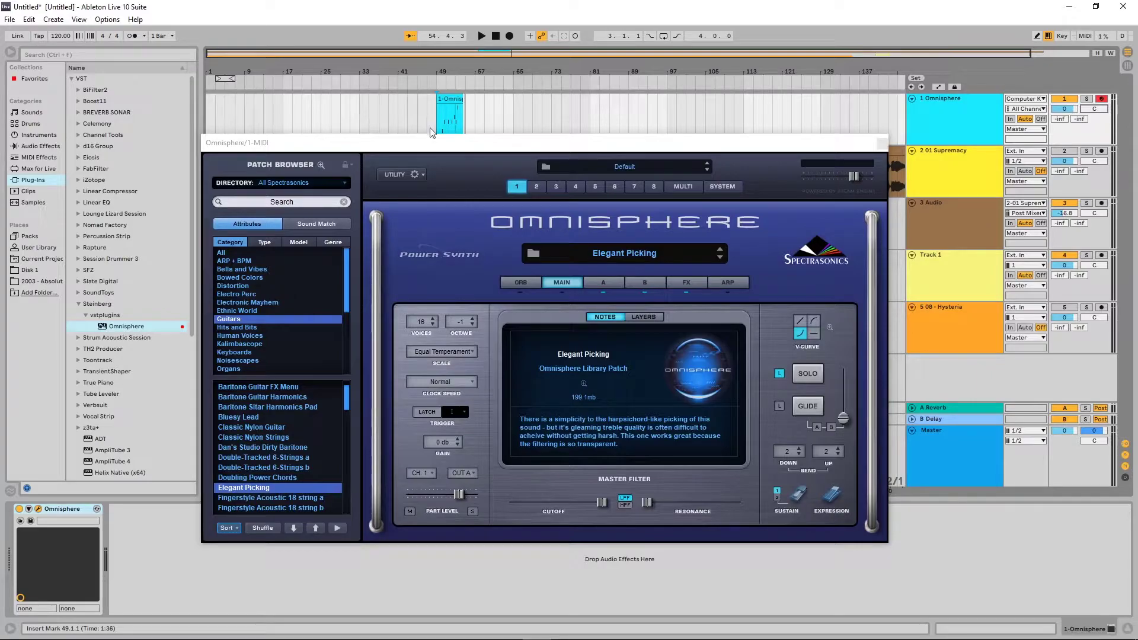
Close the Omnisphere window, open the recorded clip in the MIDI note editor, and enlarge the note and velocity areas.
left_click(427, 124)
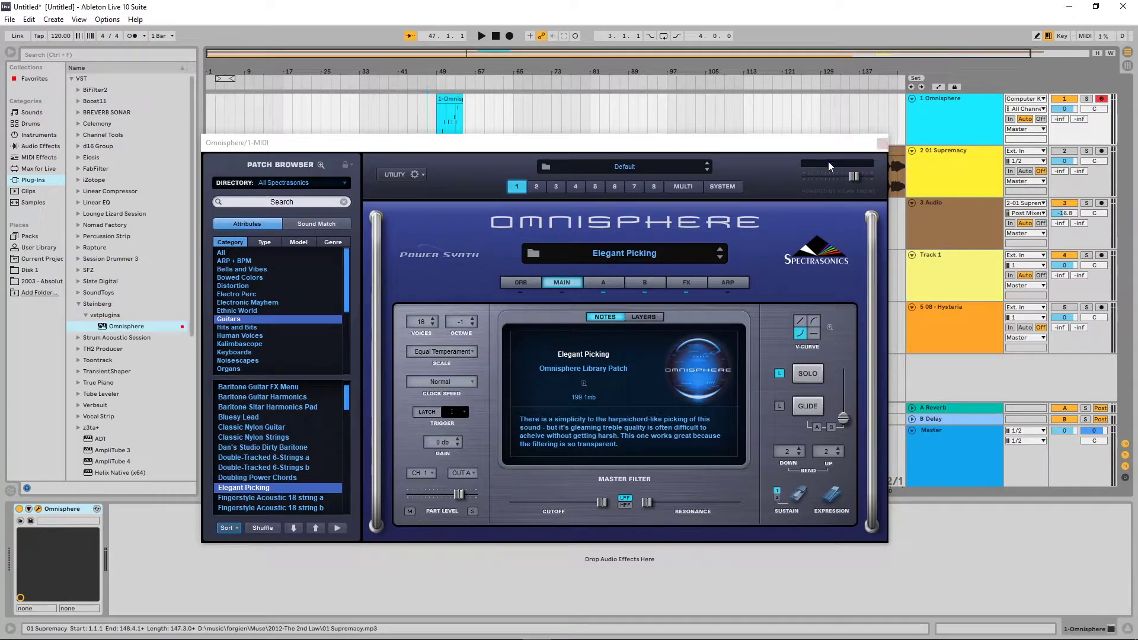
left_click(882, 144)
left_click(453, 100)
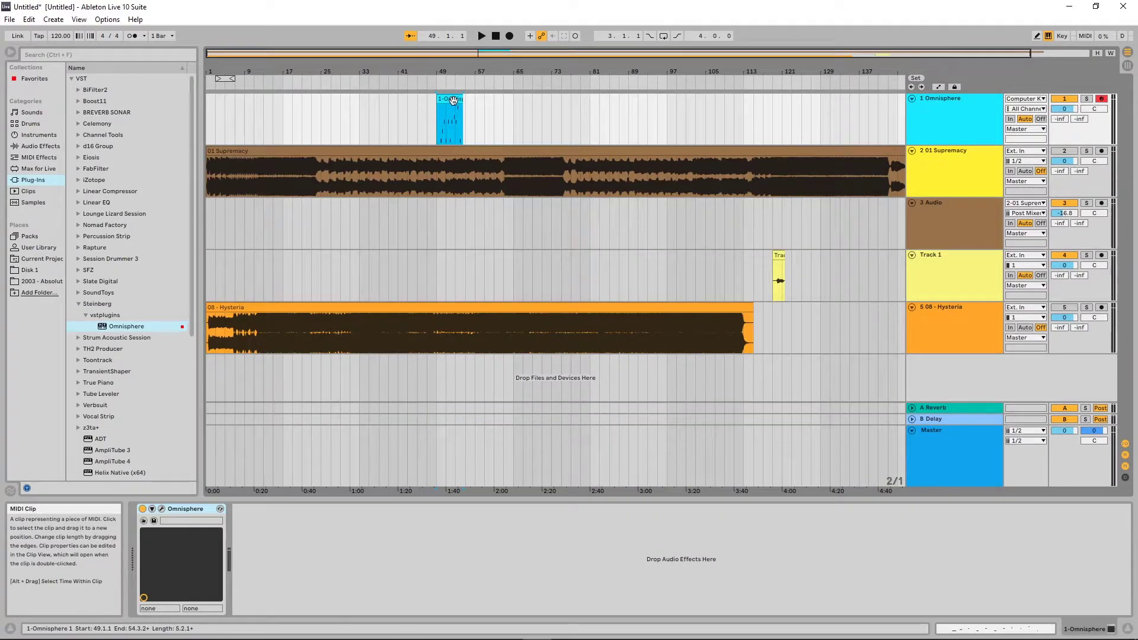
double_click(453, 101)
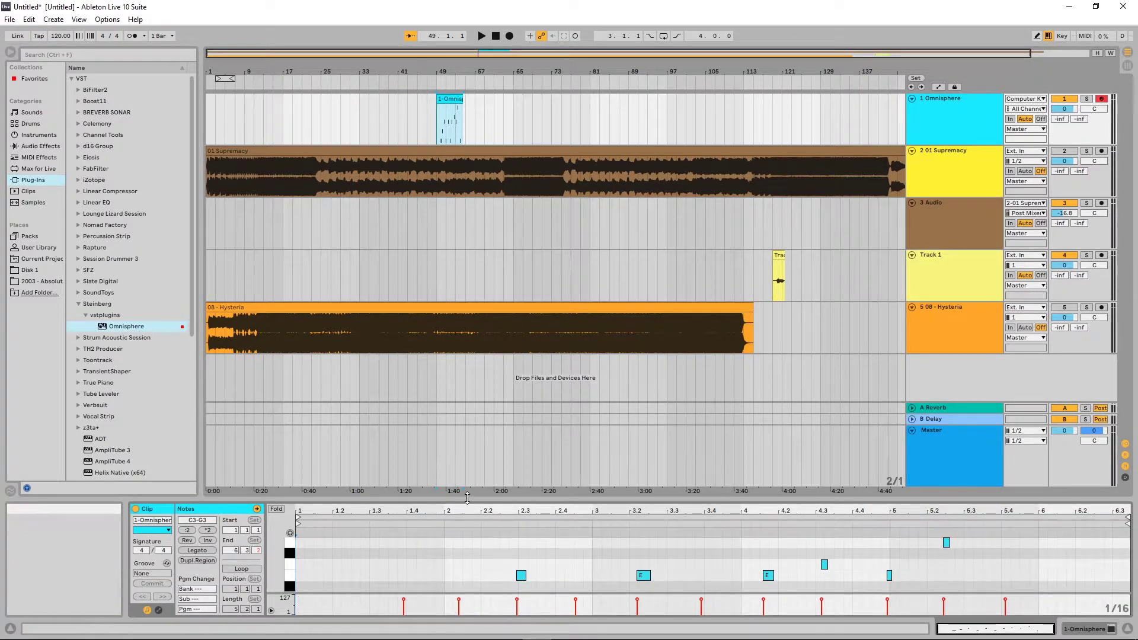
left_click_drag(467, 504, 594, 87)
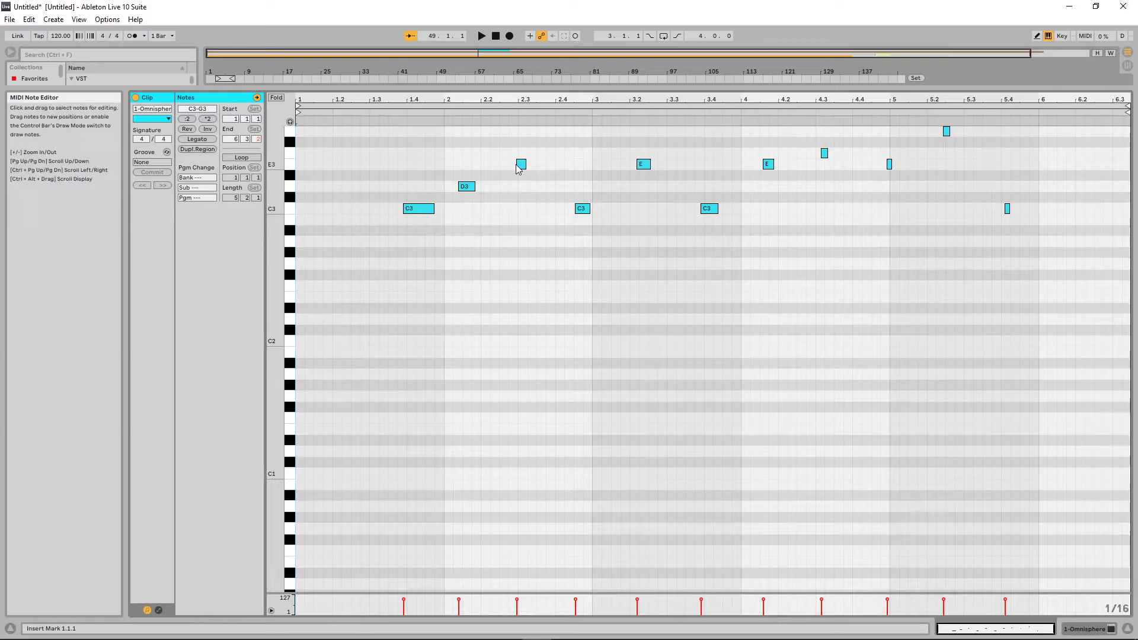
left_click_drag(451, 592, 475, 478)
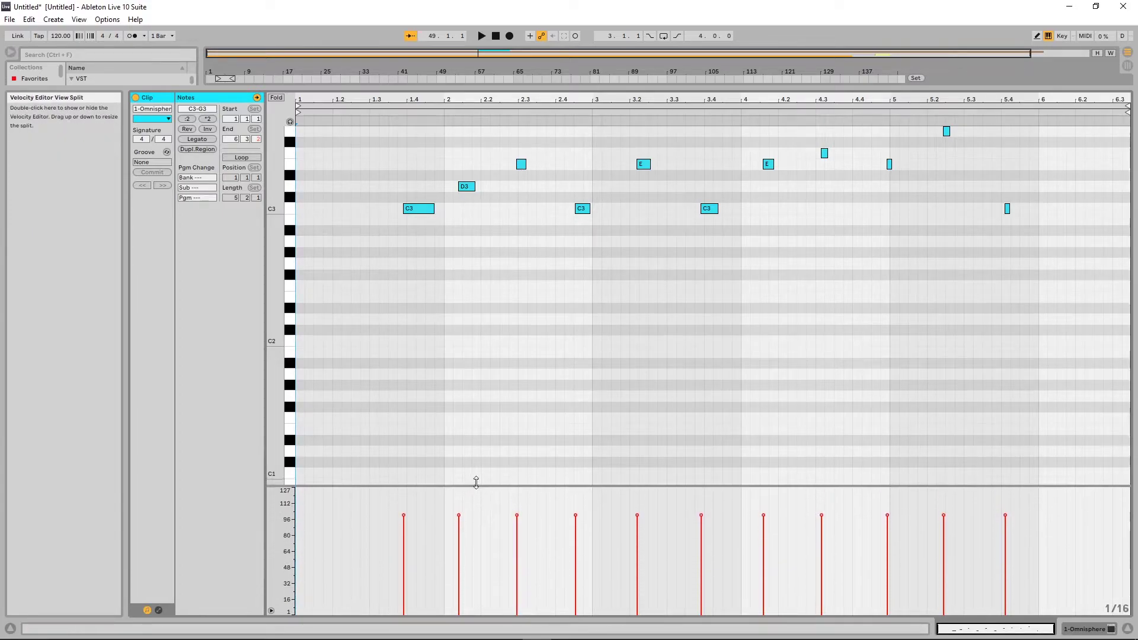
Turn on MIDI note preview in the clip editor and audition keys on the piano roll.
mouse_move(392, 496)
left_mouse_down()
mouse_move(448, 513)
mouse_move(648, 511)
left_mouse_up()
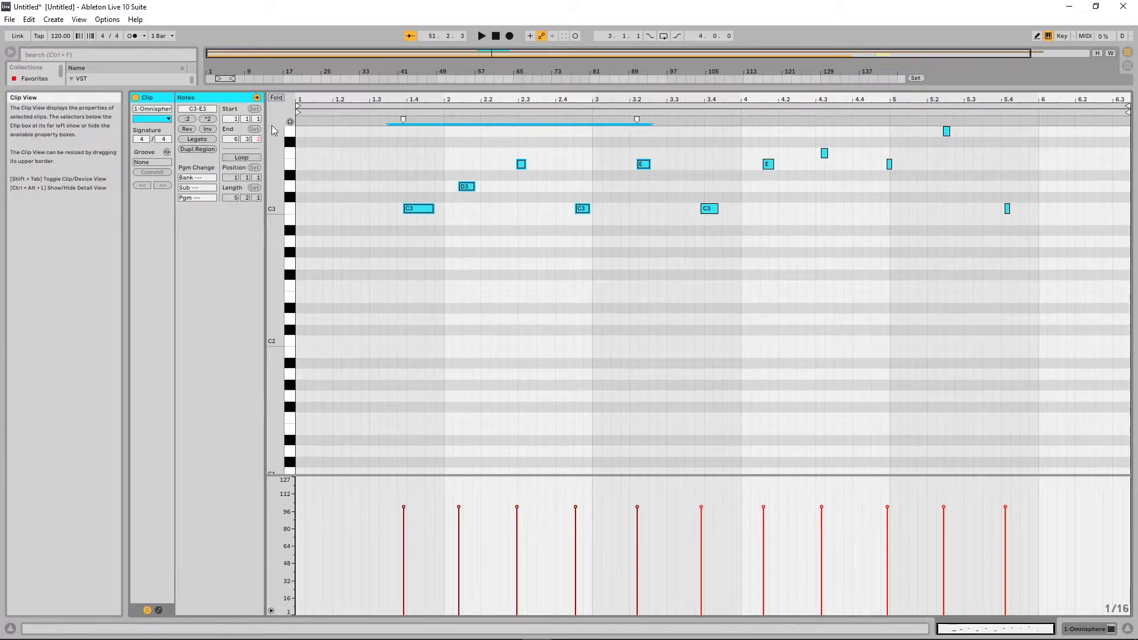
left_click(290, 122)
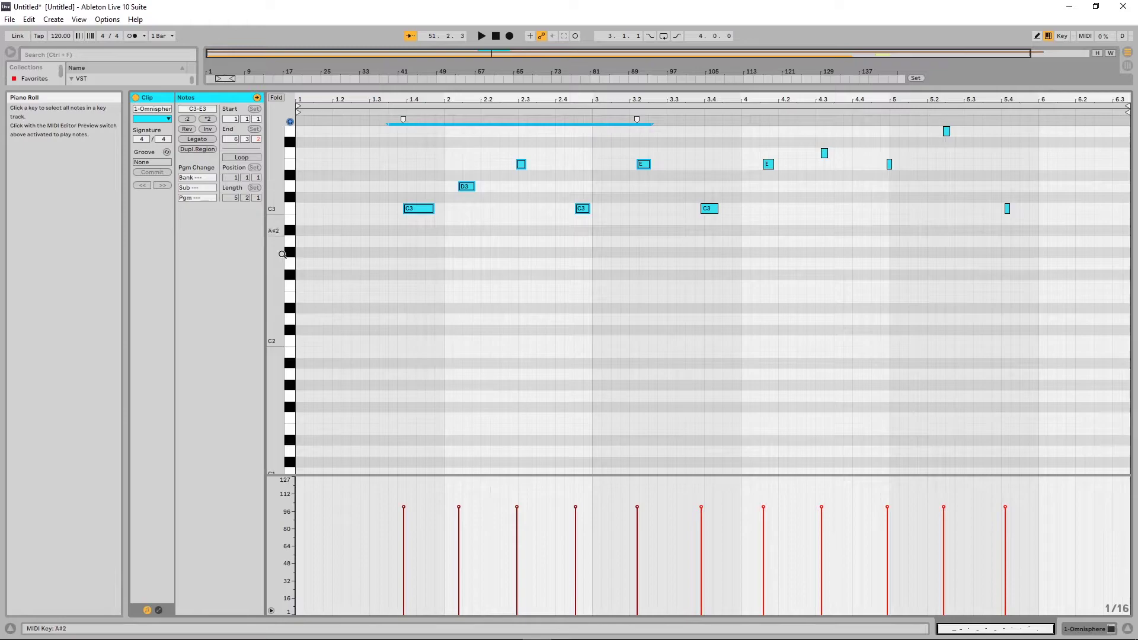
left_click(290, 291)
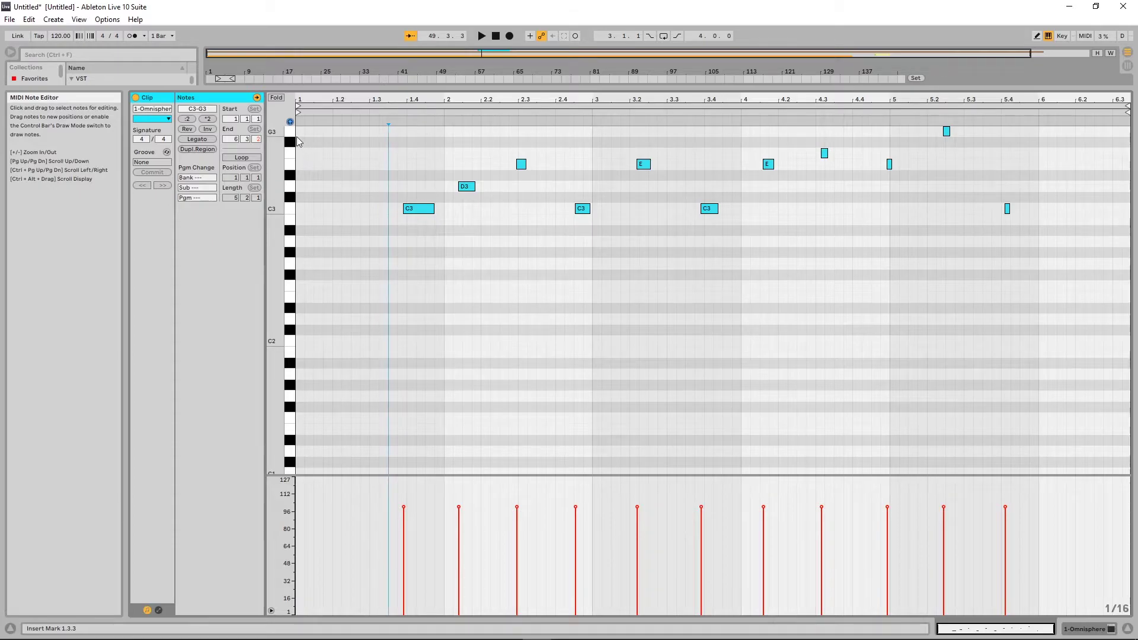
left_click_drag(281, 261, 381, 226)
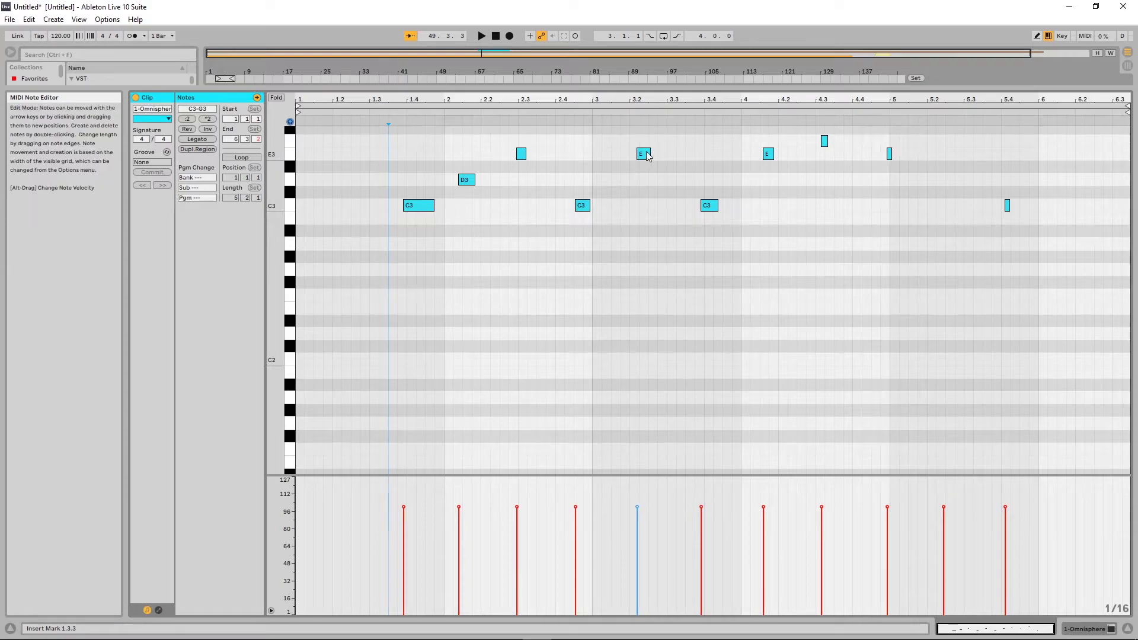
Lengthen the E3 note in bar 3 to end at 3.3.2 and the first C3 note to end at 2.1.2.
left_click_drag(650, 154, 677, 157)
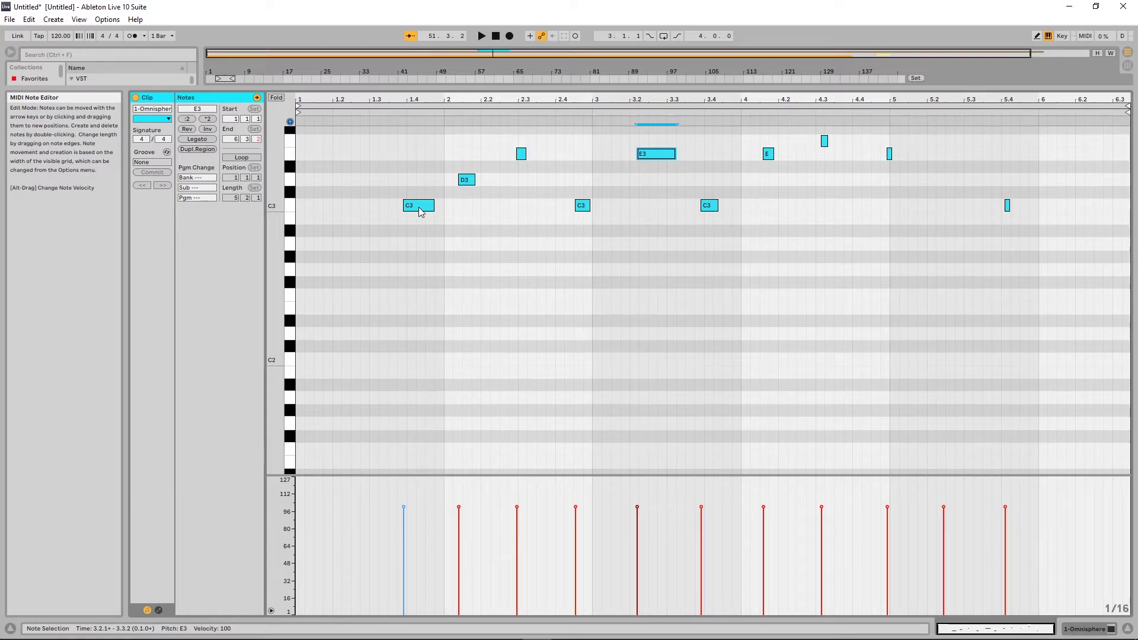
mouse_move(433, 208)
left_mouse_down()
mouse_move(504, 206)
mouse_move(486, 219)
mouse_move(453, 211)
left_mouse_up()
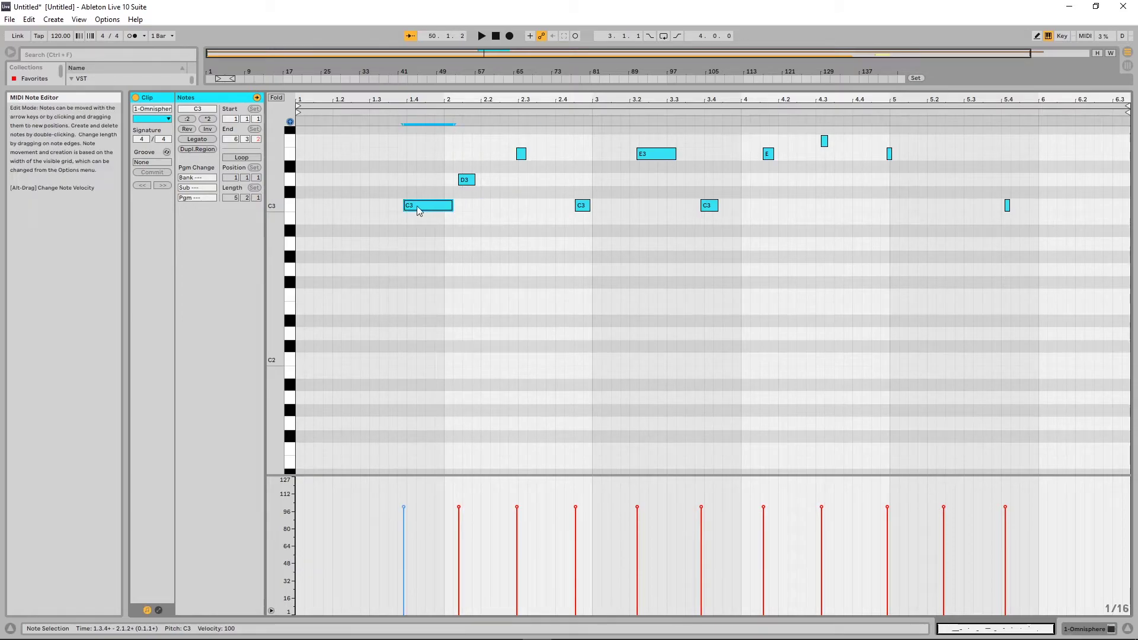
Raise the first C3 note's velocity to 127 and extend the note to end at 2.3.1.
left_click_drag(388, 504, 440, 547)
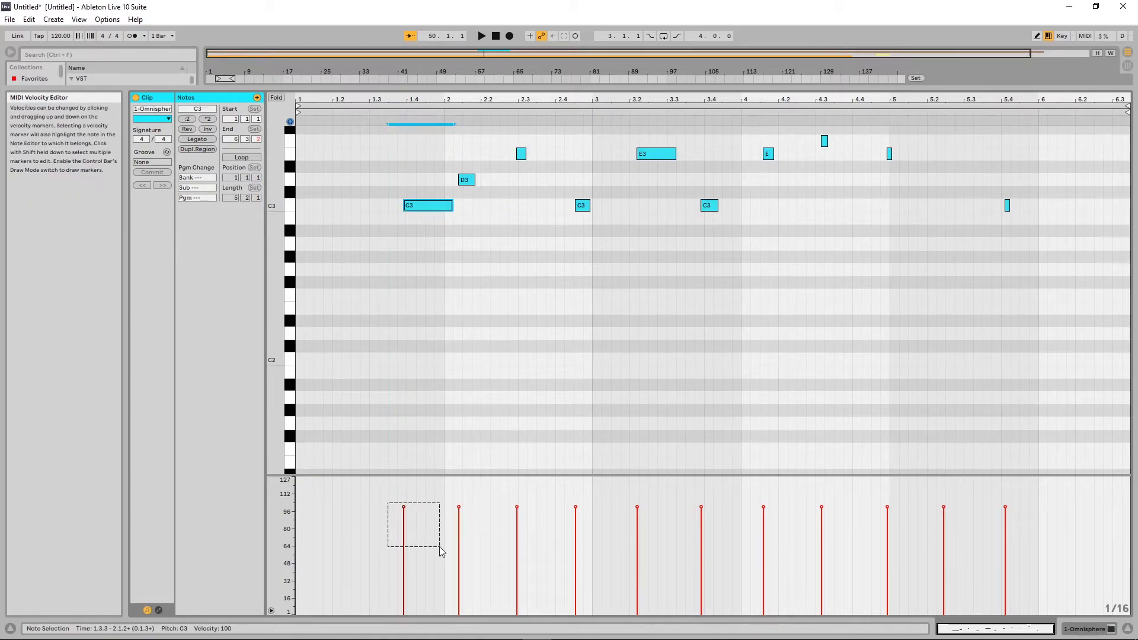
mouse_move(403, 509)
left_mouse_down()
mouse_move(385, 491)
mouse_move(329, 492)
left_mouse_up()
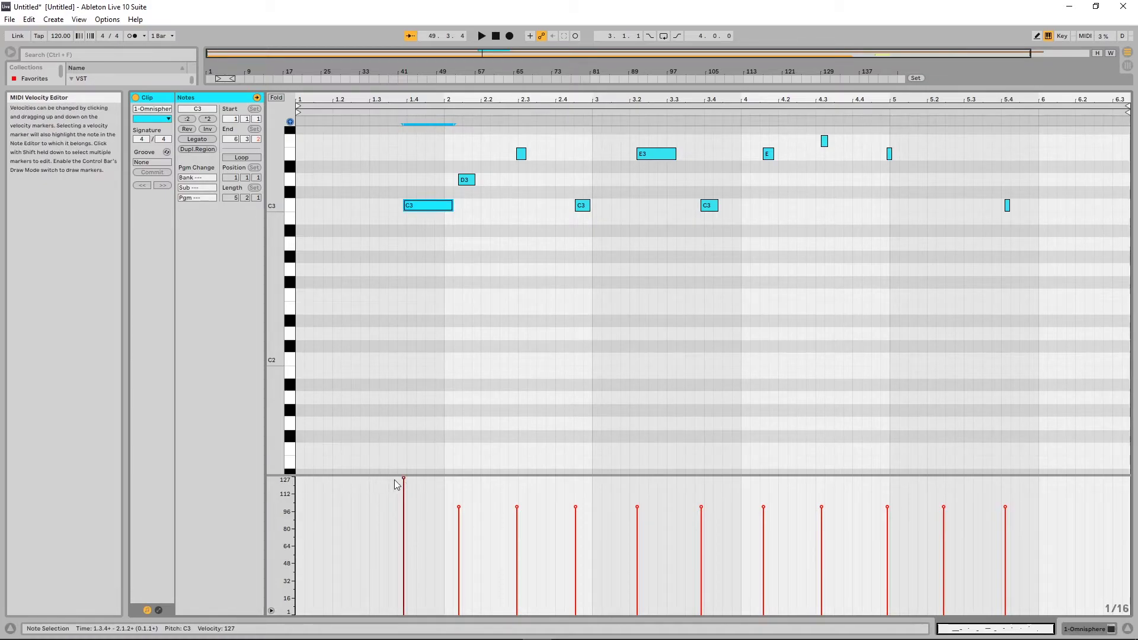
left_click(452, 485)
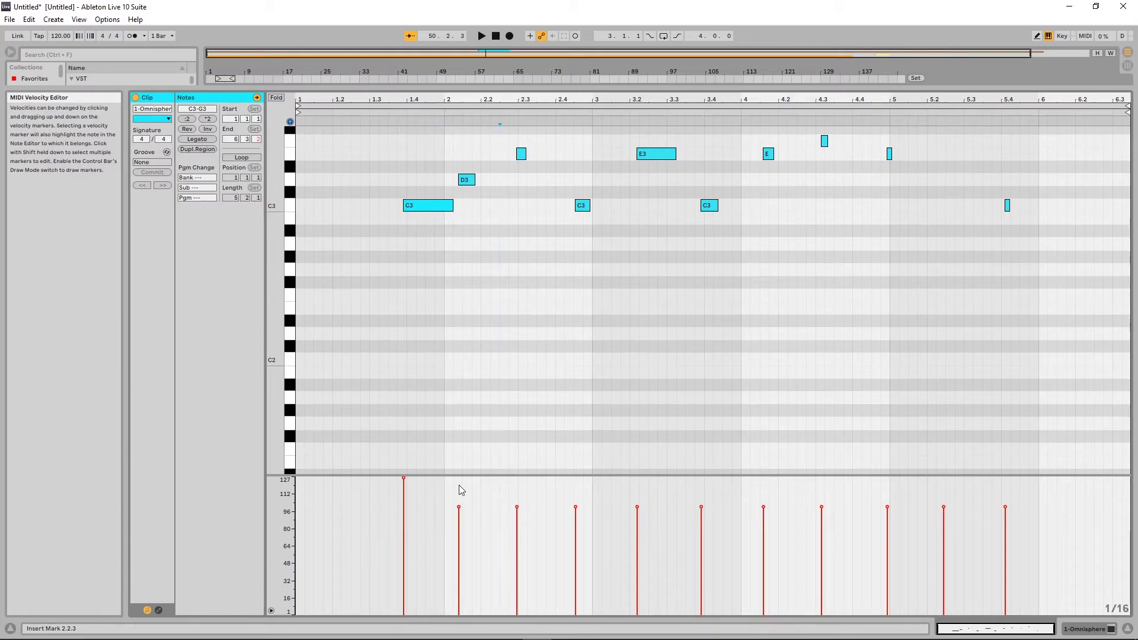
left_click(444, 503)
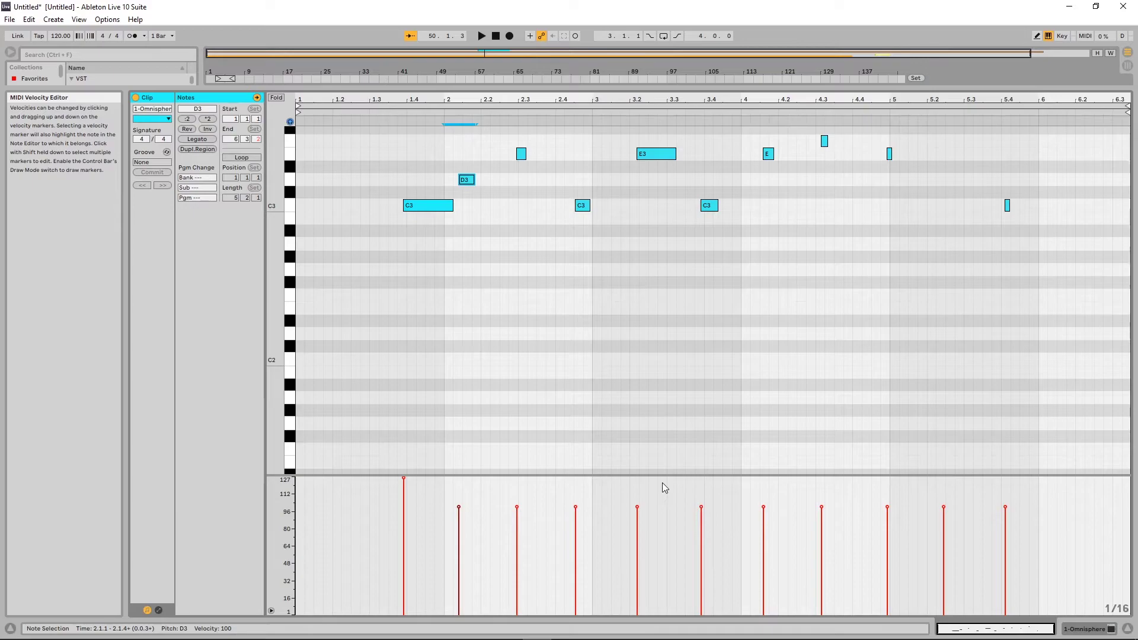
left_click_drag(454, 205, 504, 211)
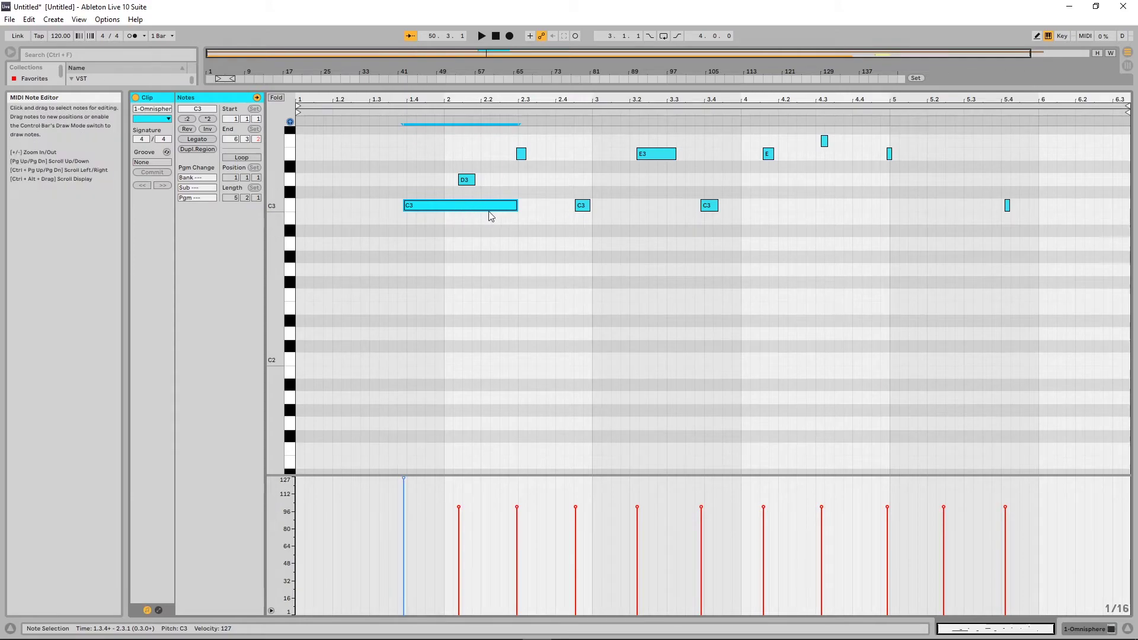
Shorten the first C3 note and shift it to about 1.2, and set velocities: D3 to 26, following E3 about 106, C3 before bar 3 to 78.
left_click_drag(478, 209, 382, 207)
left_click_drag(460, 507, 460, 574)
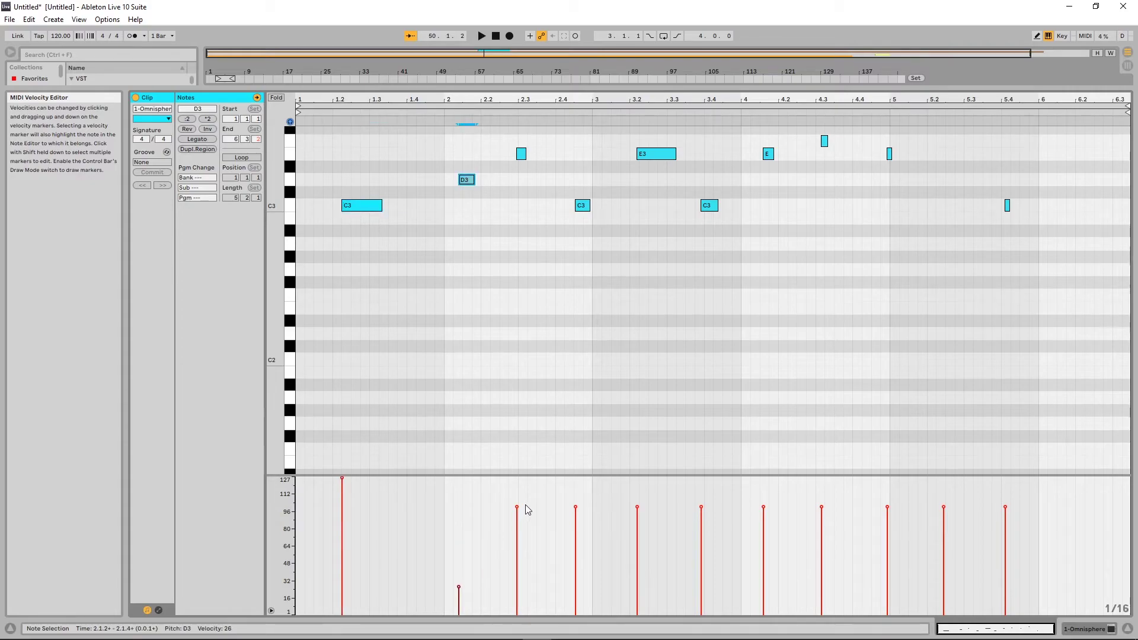
left_click_drag(517, 508, 575, 530)
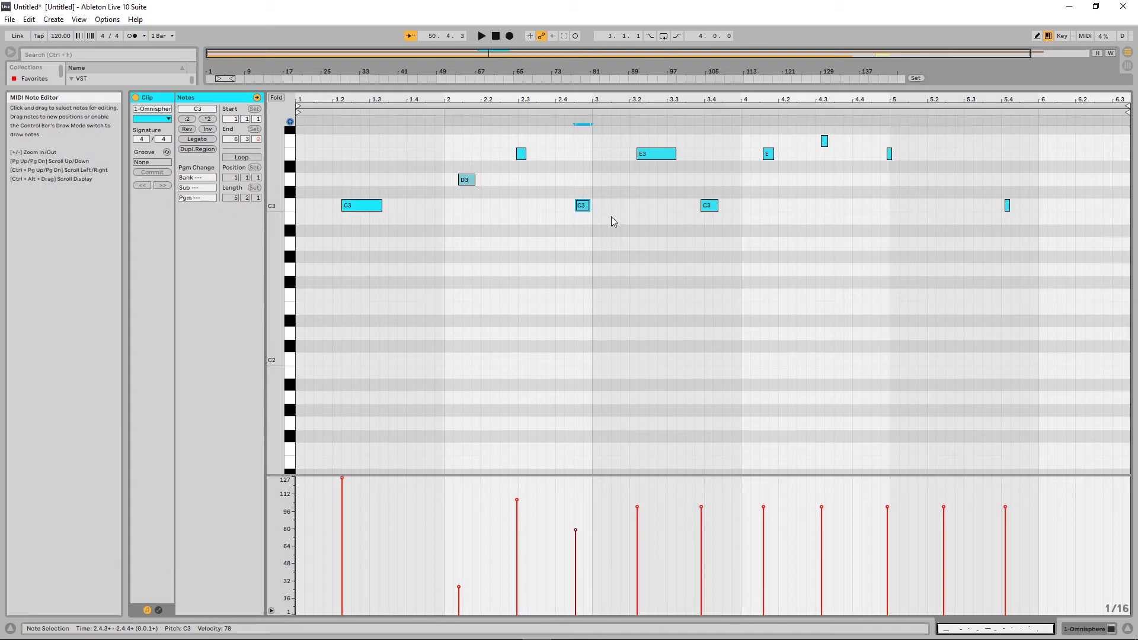
Extend the C3 note before bar 3 to end at 3.2.1, and play back the edited clip.
left_click_drag(590, 205, 637, 206)
key("space")
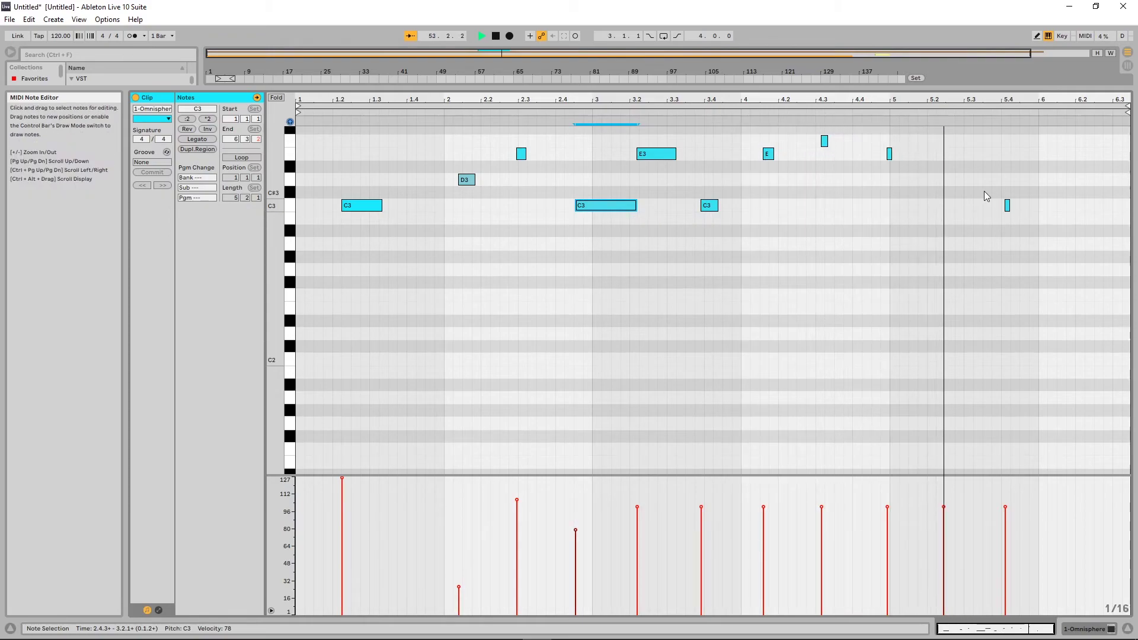
key("space")
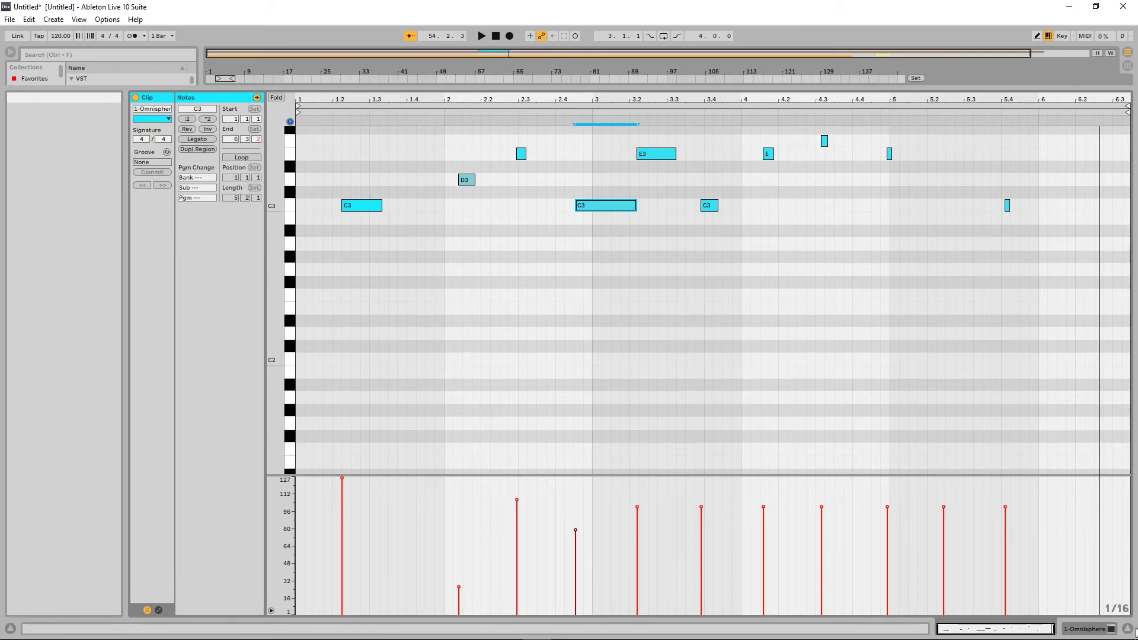
Shrink the note editor to reveal the arrangement, deselect and reselect the Omnisphere clip, and enlarge its note editor again.
left_click_drag(807, 92, 818, 447)
left_click(516, 132)
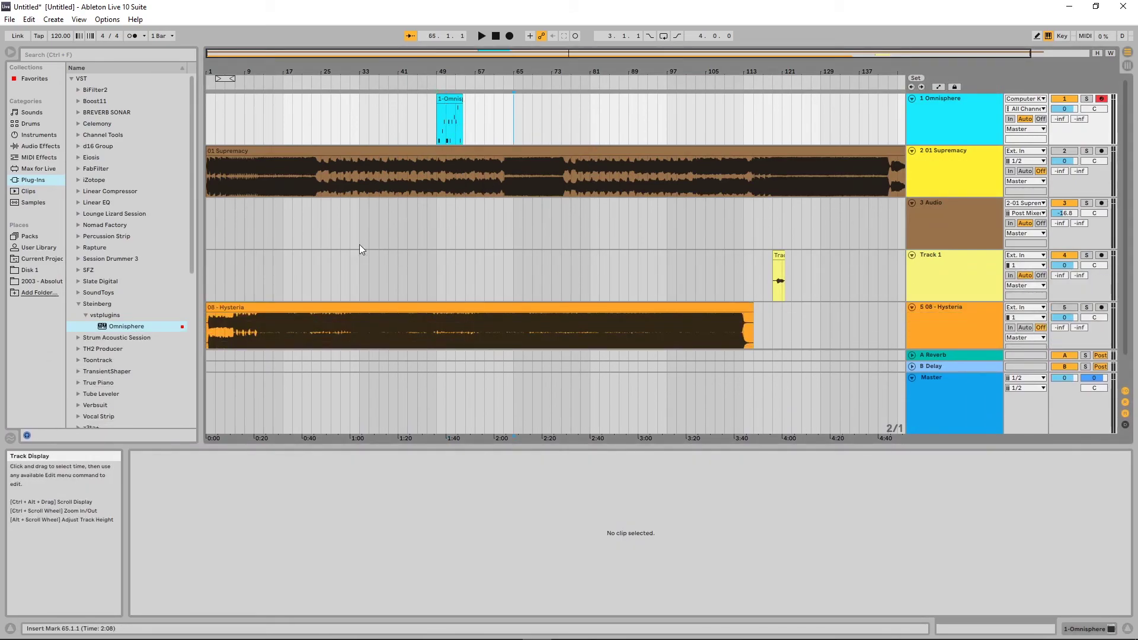
left_click(456, 110)
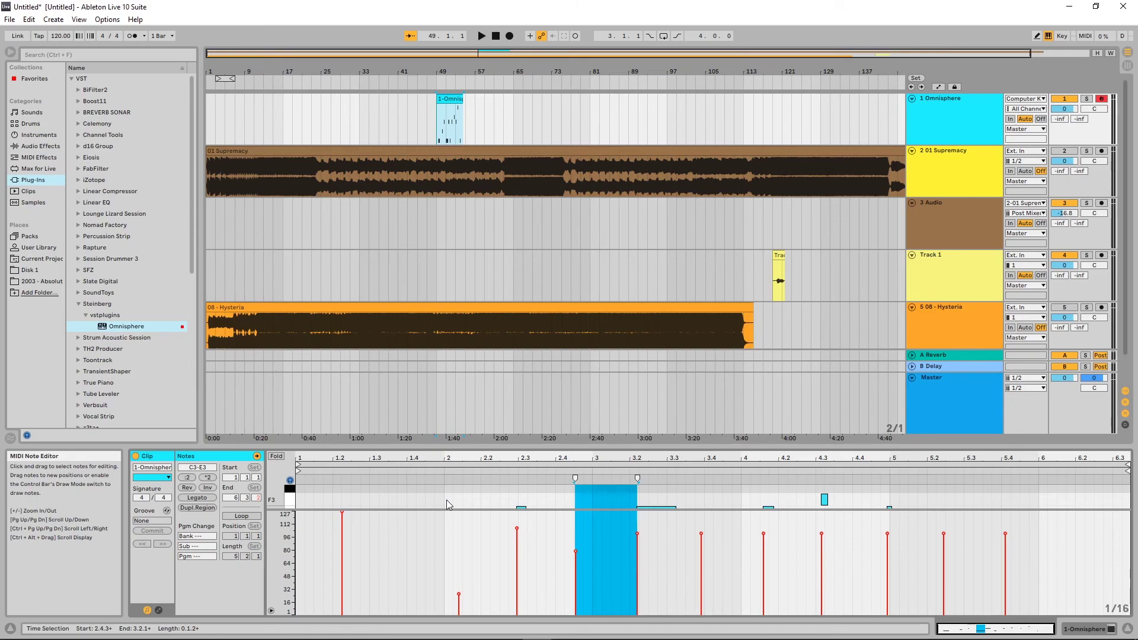
scroll(465, 499, "up", 3)
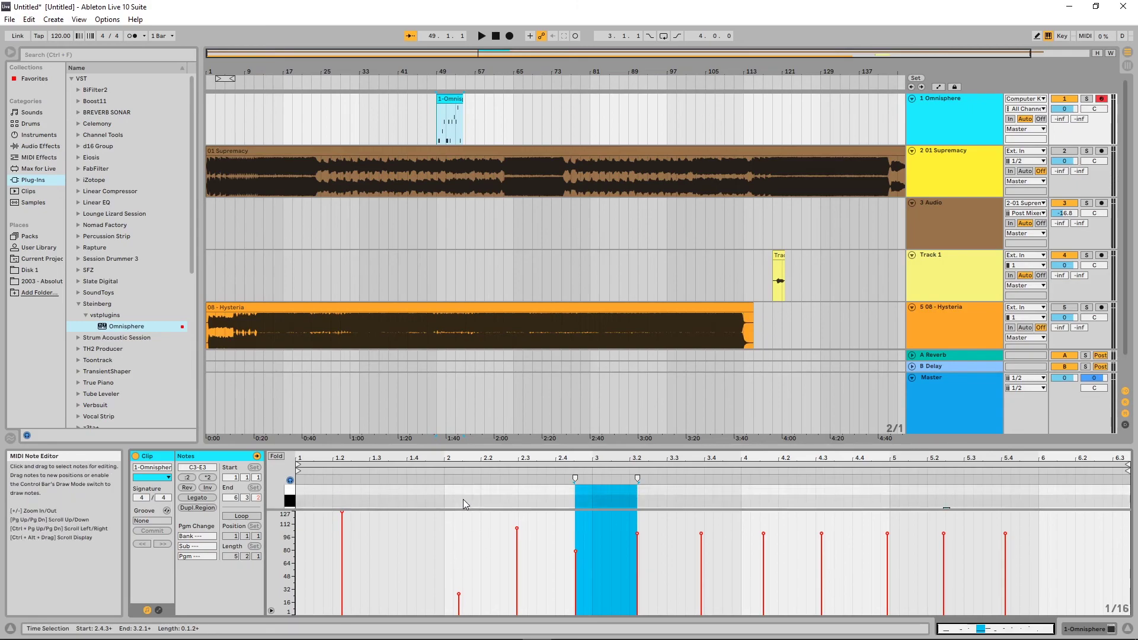
left_click_drag(480, 445, 481, 157)
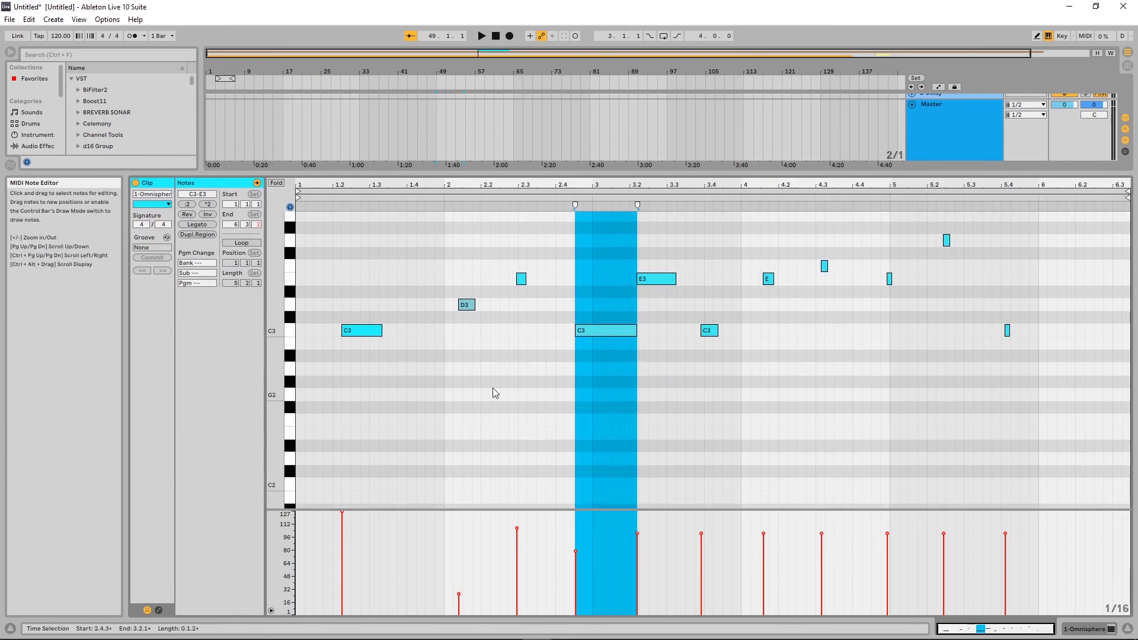